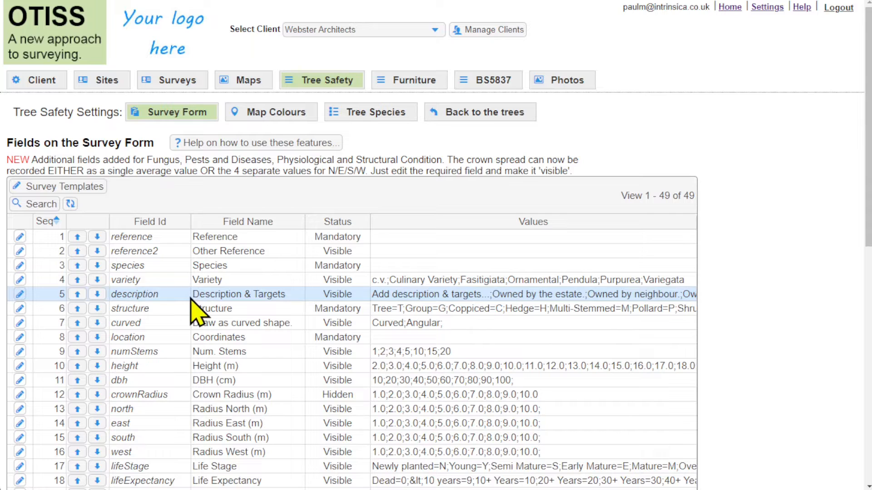
Check the configuration of the description field on the Tree Safety survey form without changing it
{"action": "double_click", "coordinate": [184, 296]}
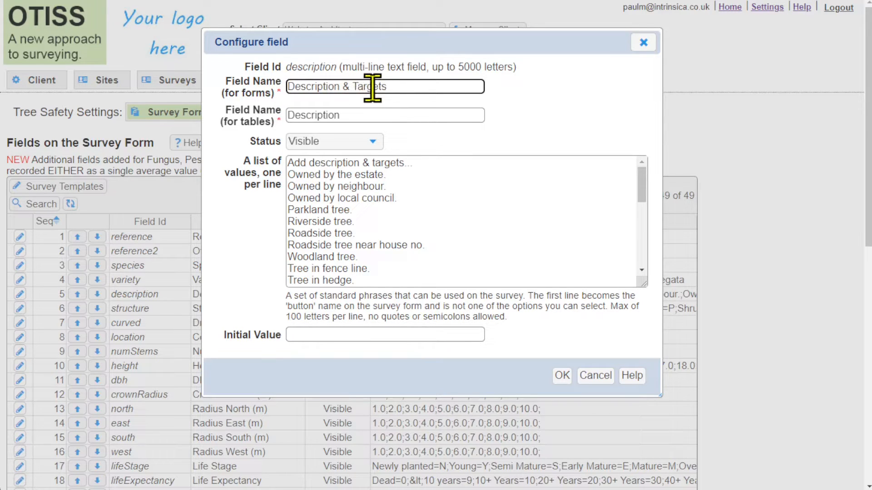
{"action": "left_click", "coordinate": [593, 376]}
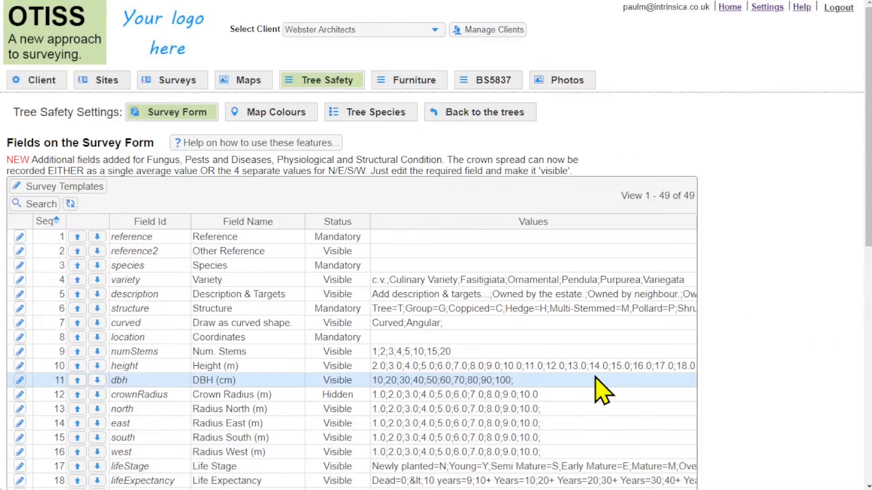
Open the help page for Excel template reports from the Tree Safety records' report options
{"action": "left_click", "coordinate": [347, 86]}
{"action": "left_click", "coordinate": [60, 150]}
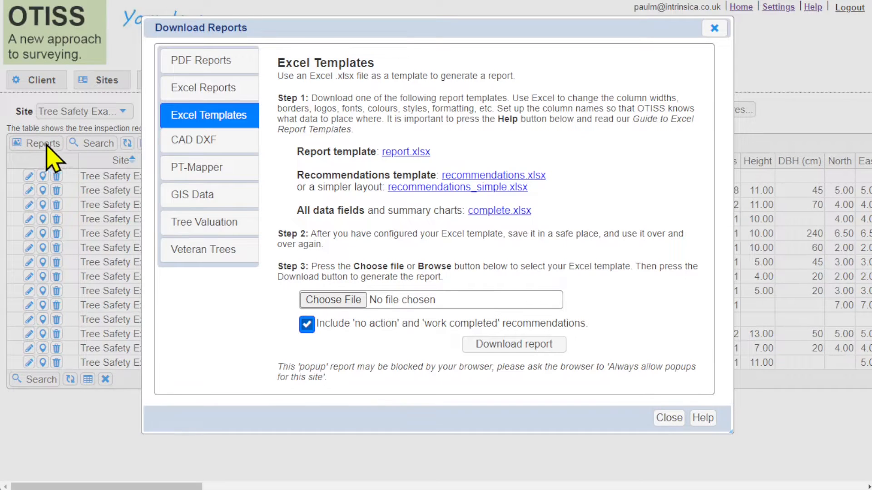
{"action": "left_click", "coordinate": [704, 417]}
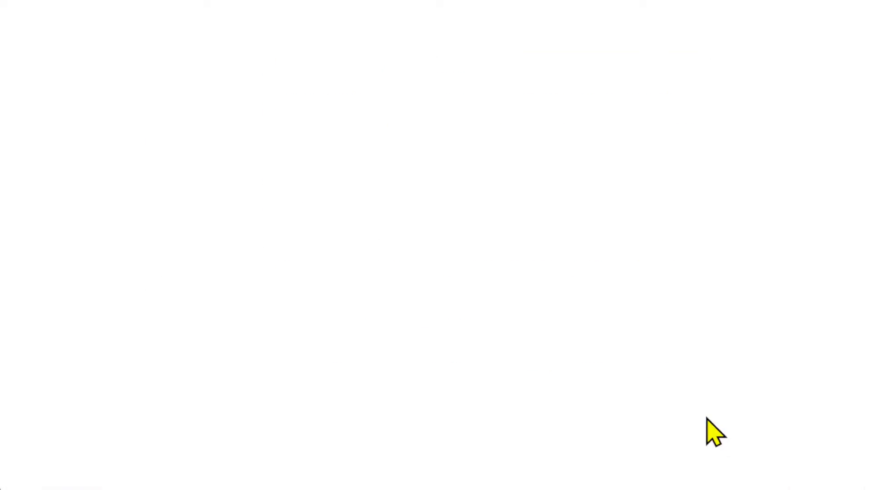
Examine the TreeSafety Excel Data table of field IDs in the help page, including Measurements and Spread
{"action": "scroll", "coordinate": [417, 229], "scroll_direction": "down", "scroll_amount": 20}
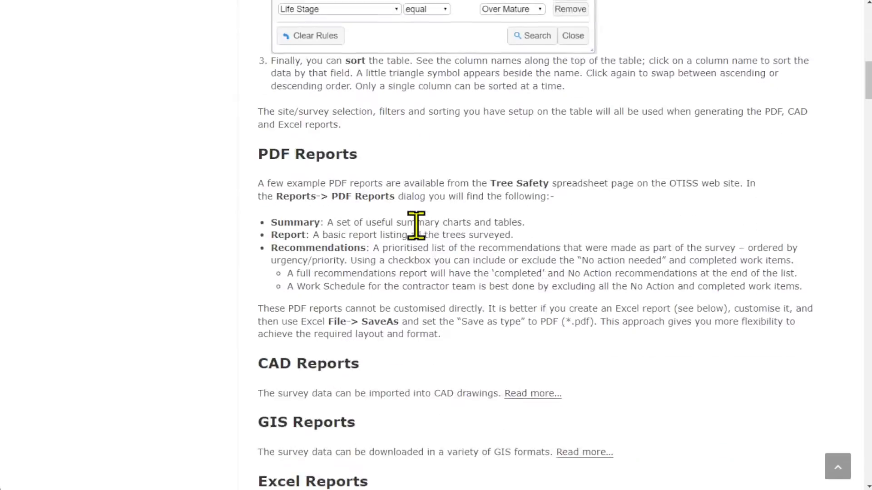
{"action": "scroll", "coordinate": [417, 224], "scroll_direction": "down", "scroll_amount": 10}
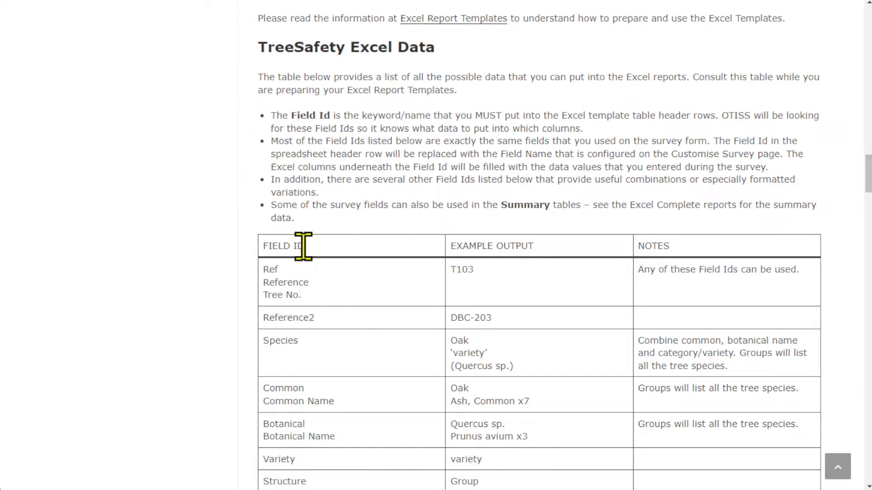
{"action": "scroll", "coordinate": [303, 247], "scroll_direction": "down", "scroll_amount": 13}
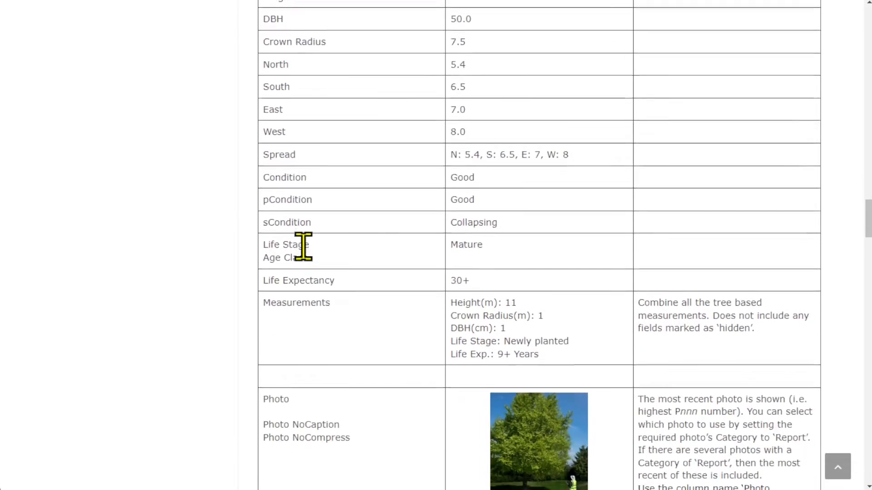
{"action": "scroll", "coordinate": [303, 246], "scroll_direction": "down", "scroll_amount": 1}
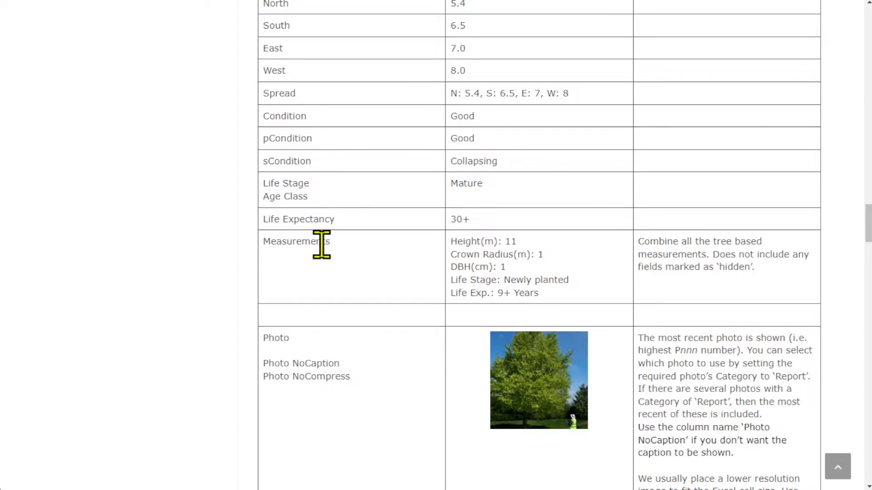
{"action": "double_click", "coordinate": [302, 243]}
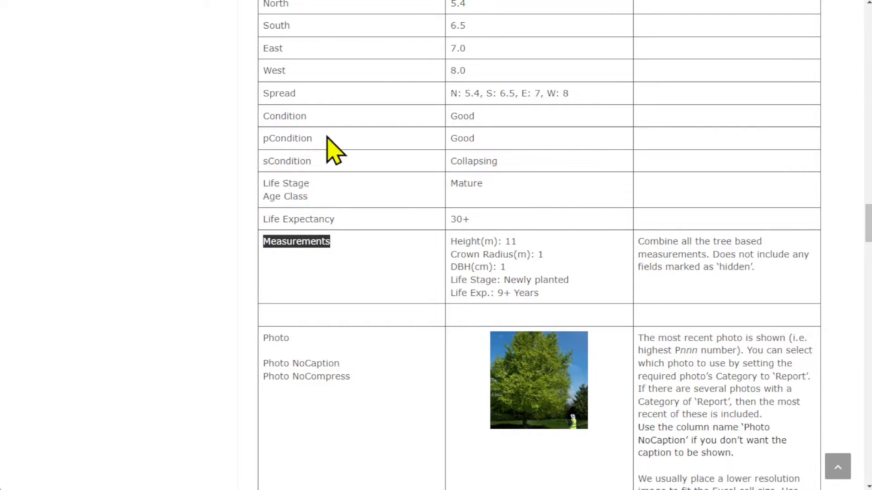
{"action": "double_click", "coordinate": [289, 93]}
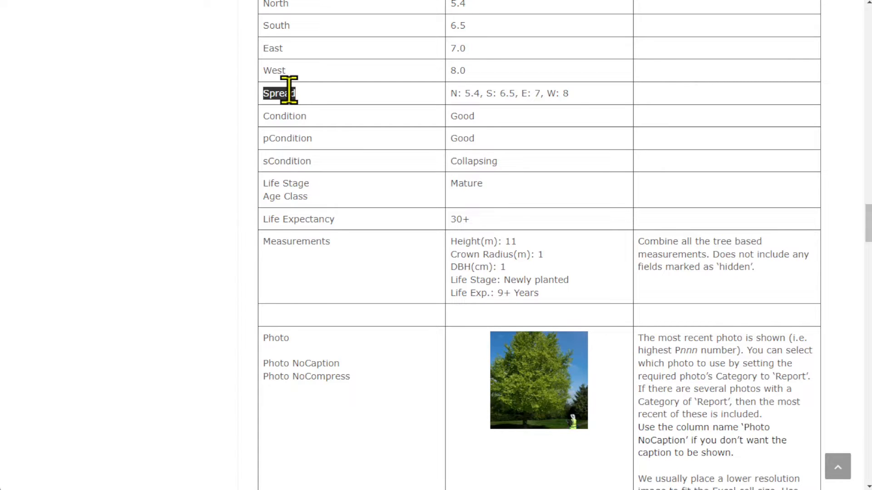
{"action": "scroll", "coordinate": [367, 204], "scroll_direction": "up", "scroll_amount": 10}
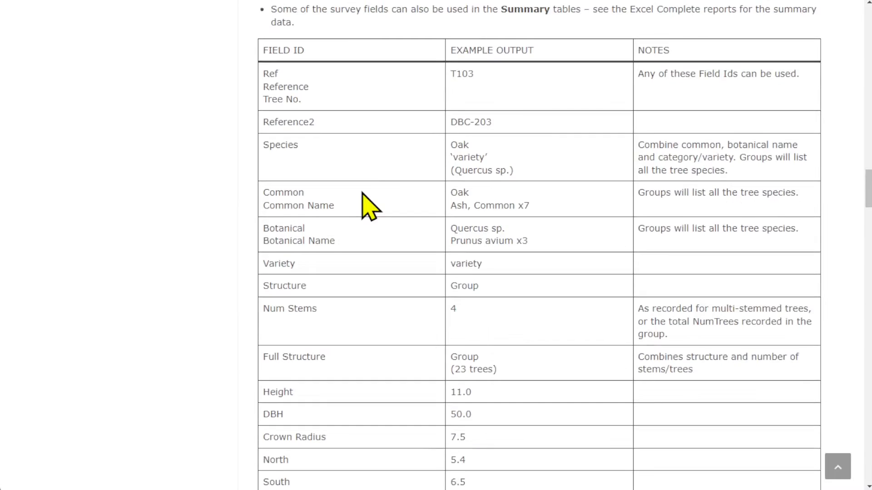
{"action": "scroll", "coordinate": [367, 204], "scroll_direction": "up", "scroll_amount": 8}
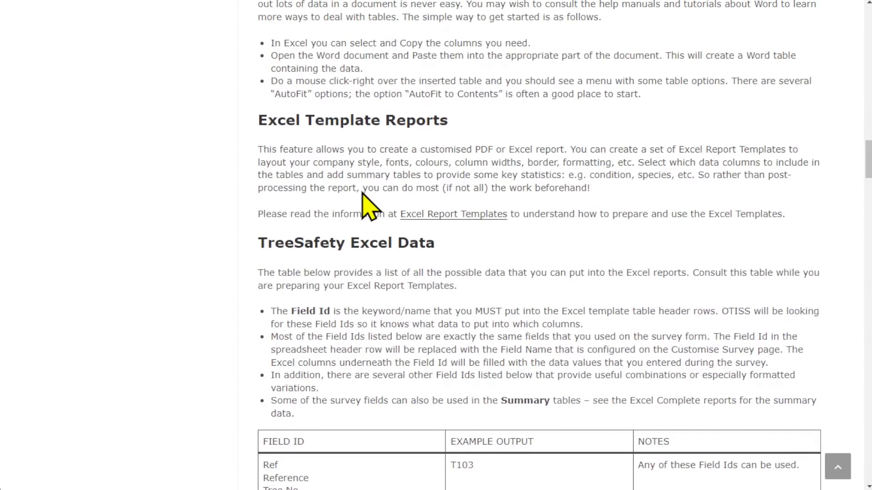
Open the linked Excel Report Templates guide and read how templates are downloaded, edited and used
{"action": "left_click", "coordinate": [453, 216]}
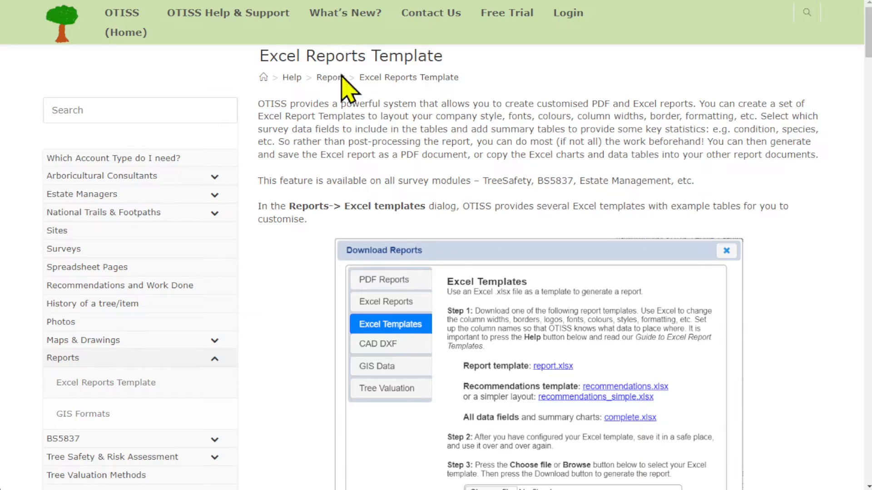
{"action": "scroll", "coordinate": [333, 180], "scroll_direction": "down", "scroll_amount": 8}
{"action": "scroll", "coordinate": [329, 177], "scroll_direction": "down", "scroll_amount": 5}
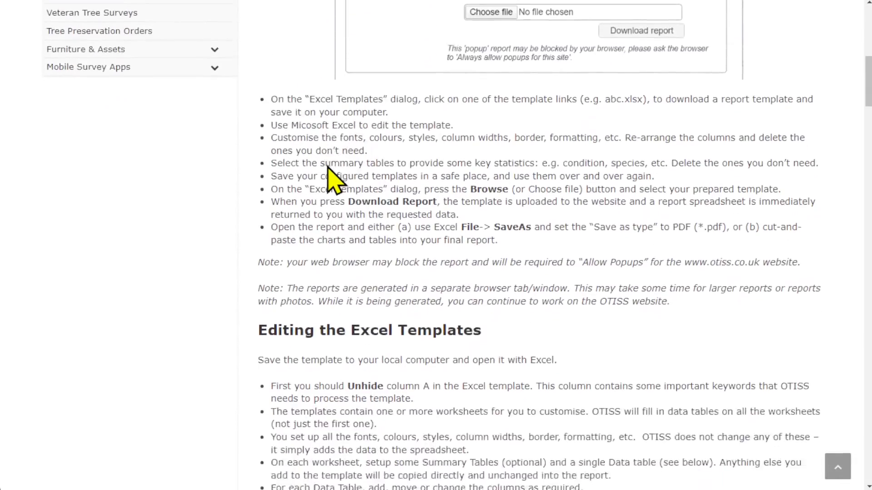
{"action": "scroll", "coordinate": [326, 172], "scroll_direction": "up", "scroll_amount": 8}
{"action": "scroll", "coordinate": [330, 172], "scroll_direction": "up", "scroll_amount": 5}
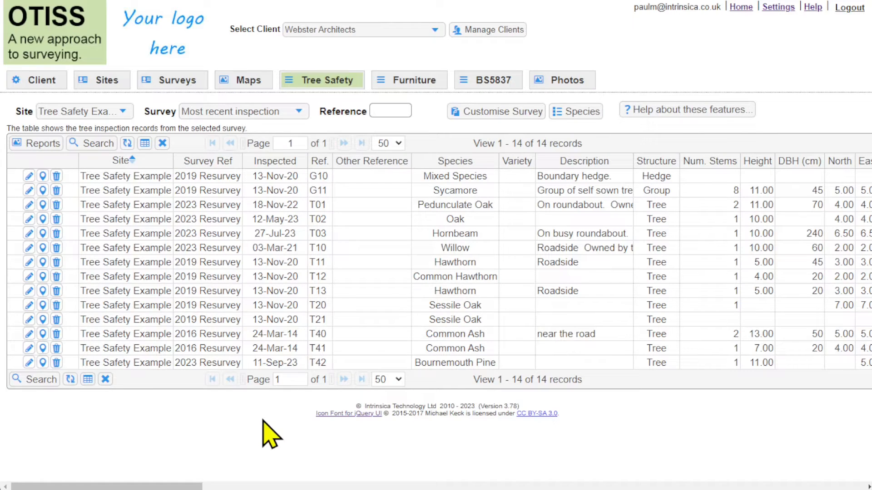
Return to the Tree Safety records and open the Excel Templates report options
{"action": "left_click", "coordinate": [44, 145]}
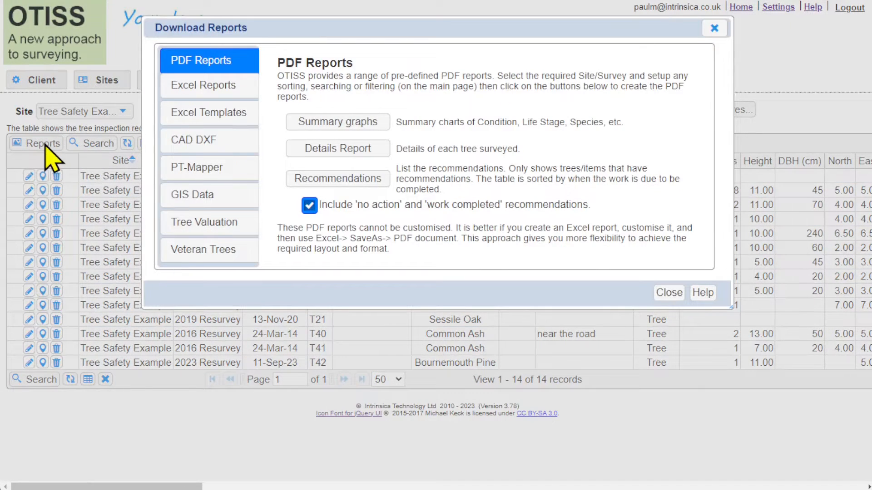
{"action": "left_click", "coordinate": [189, 116]}
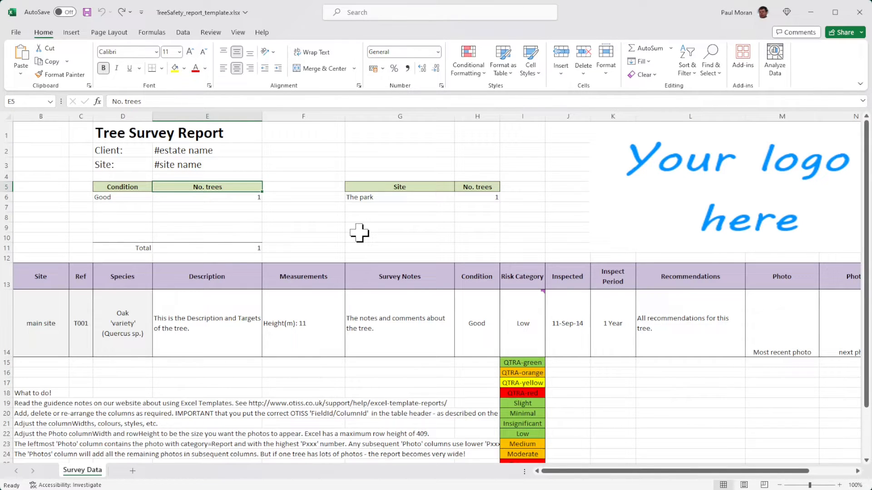
Switch to the report template in Excel and inspect its estate name, site name and tree-count cells
{"action": "left_click", "coordinate": [196, 151]}
{"action": "left_click", "coordinate": [208, 167]}
{"action": "left_click", "coordinate": [205, 196]}
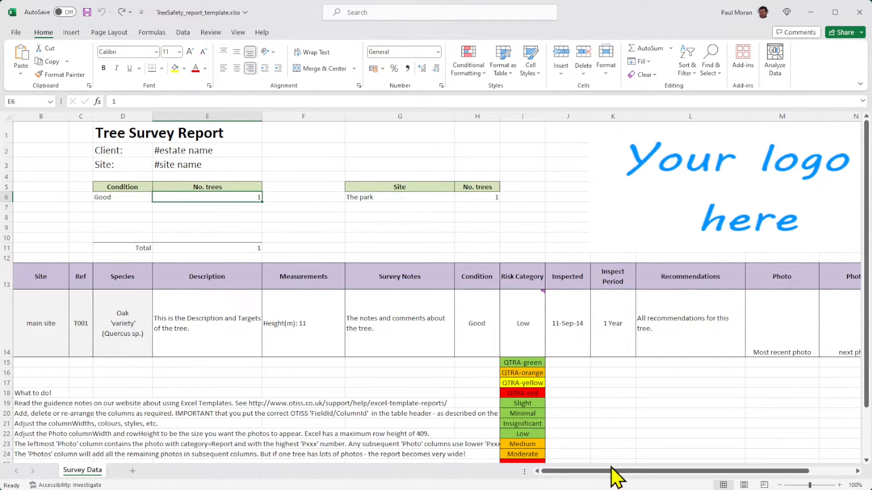
Delete the three Photo columns, M to O, from the survey data table
{"action": "left_click_drag", "start_coordinate": [612, 473], "coordinate": [657, 475]}
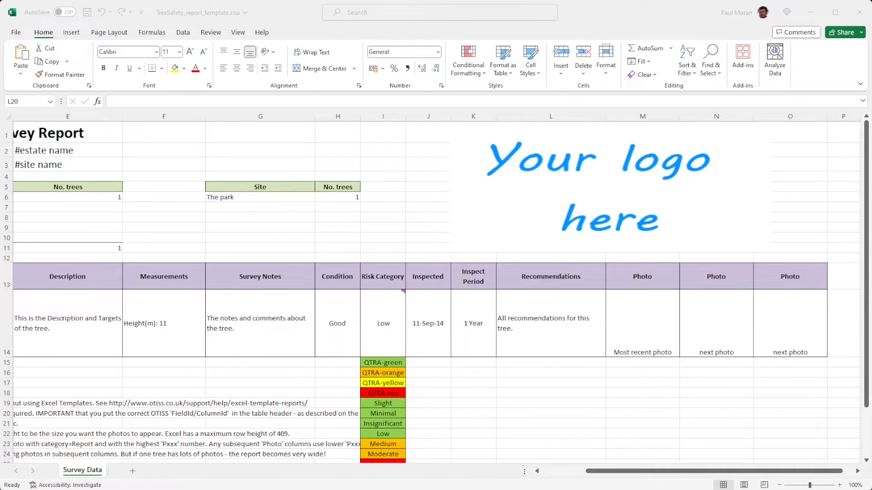
{"action": "left_click", "coordinate": [580, 399]}
{"action": "left_click", "coordinate": [635, 117]}
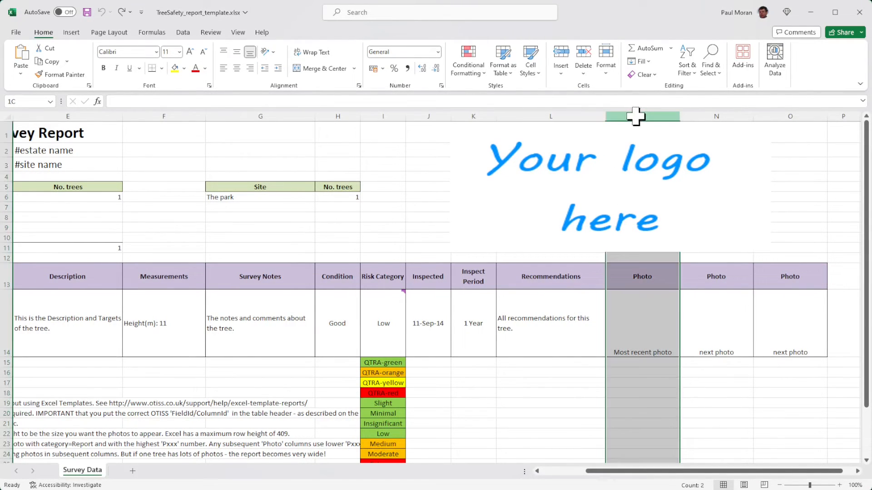
{"action": "left_click_drag", "start_coordinate": [635, 116], "coordinate": [788, 118]}
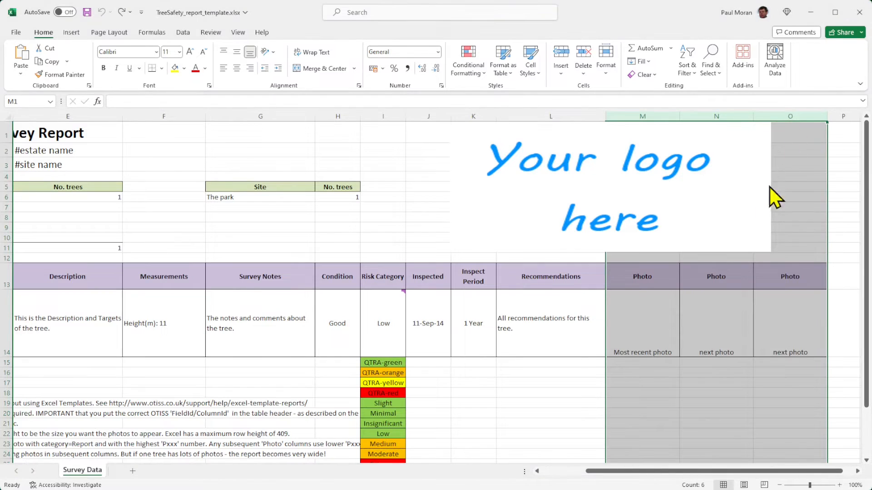
{"action": "key", "text": "ctrl+minus"}
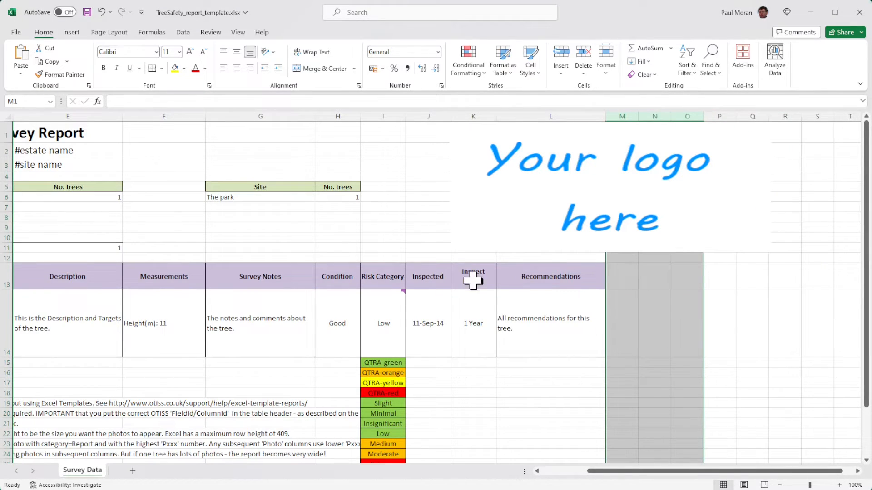
Widen column K and change its Inspect Period header to "What 3 Words"
{"action": "left_click", "coordinate": [484, 124]}
{"action": "left_click", "coordinate": [484, 116]}
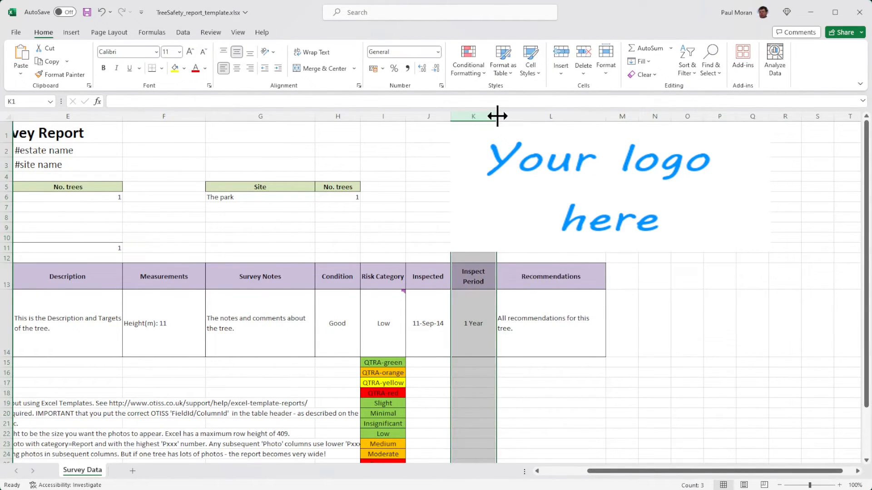
{"action": "left_click_drag", "start_coordinate": [497, 117], "coordinate": [522, 117]}
{"action": "left_click", "coordinate": [479, 280]}
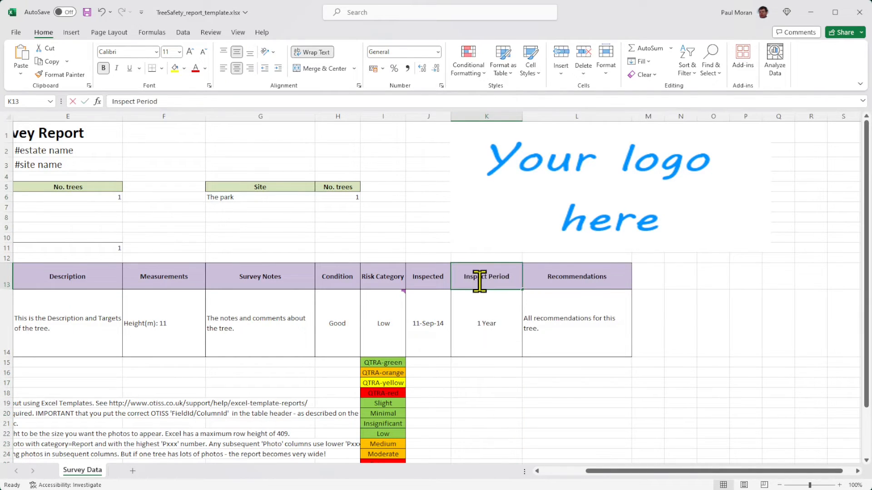
{"action": "double_click", "coordinate": [480, 280]}
{"action": "key", "text": "Delete"}
{"action": "key", "text": "Delete"}
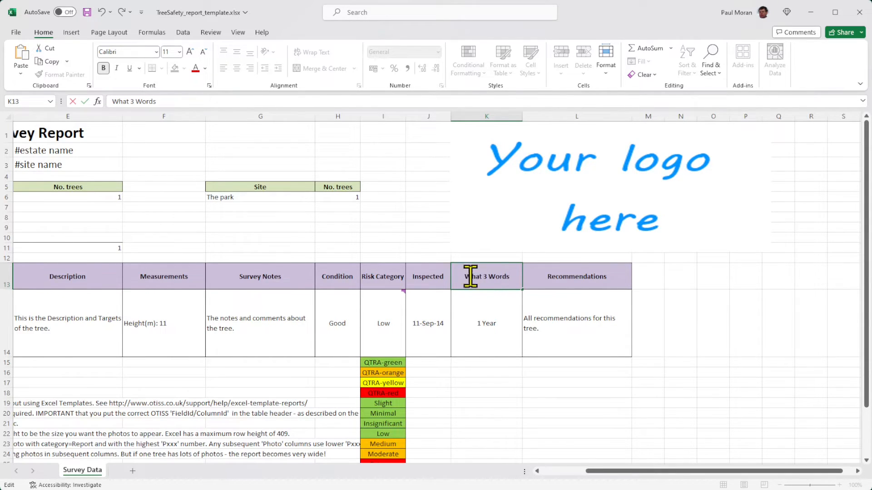
Change the Description header in E13 to "Height" and the Measurements header in F13 to "Spread"
{"action": "left_click", "coordinate": [77, 279]}
{"action": "double_click", "coordinate": [77, 279]}
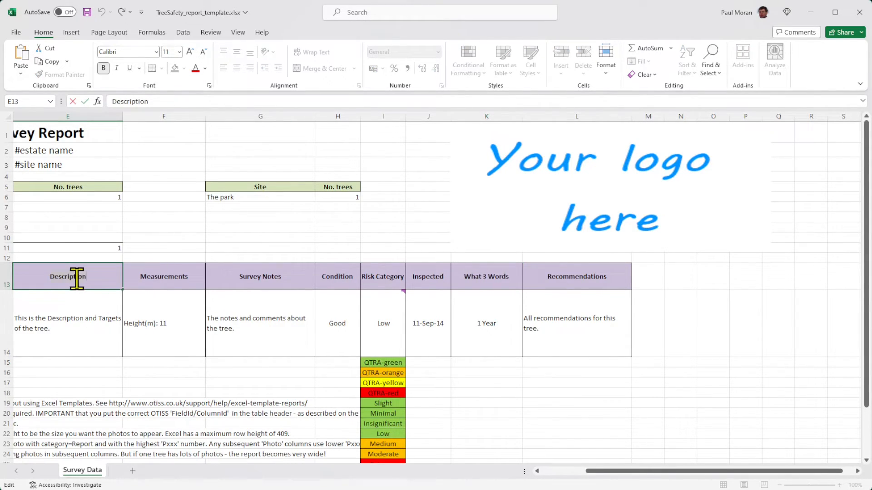
{"action": "type", "text": "Height"}
{"action": "key", "text": "Tab"}
{"action": "type", "text": "Sp"}
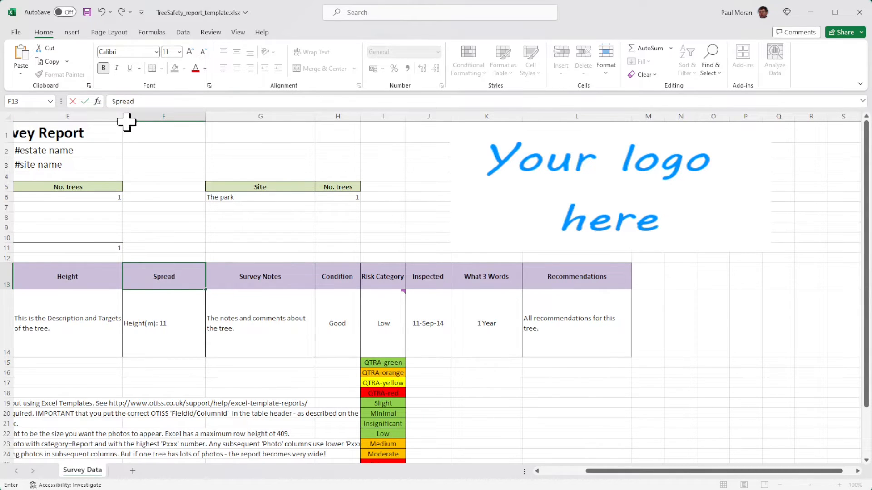
Narrow the Height and Spread columns, E and F
{"action": "left_click", "coordinate": [128, 117]}
{"action": "left_click_drag", "start_coordinate": [123, 117], "coordinate": [87, 118]}
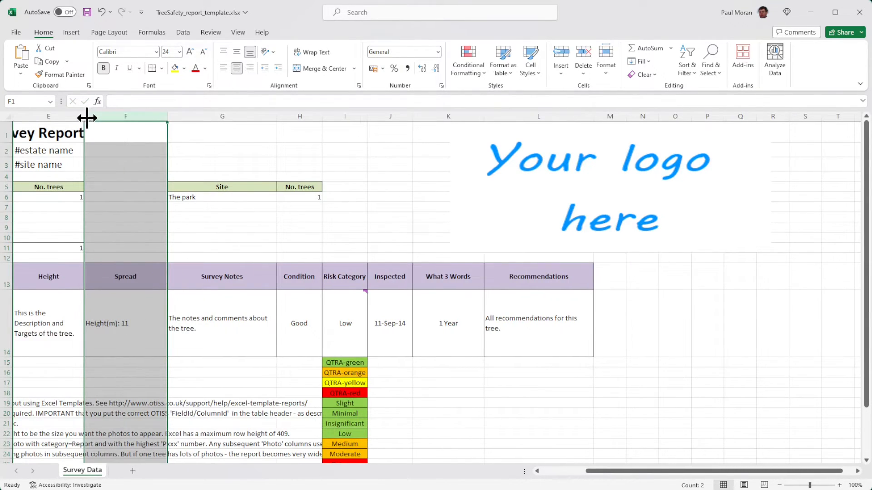
{"action": "left_click_drag", "start_coordinate": [166, 117], "coordinate": [137, 126]}
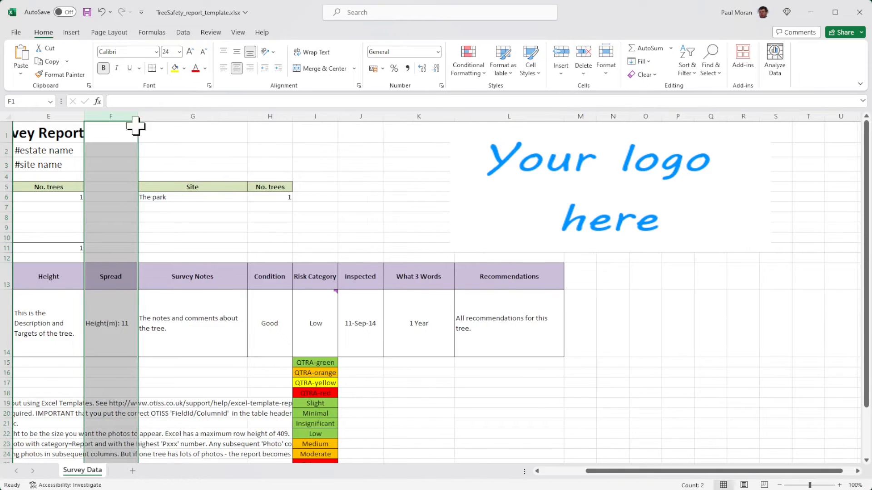
Change the Site summary heading in G5 to "Life Stage" and the Condition header in H13 to "pCondition"
{"action": "double_click", "coordinate": [190, 187]}
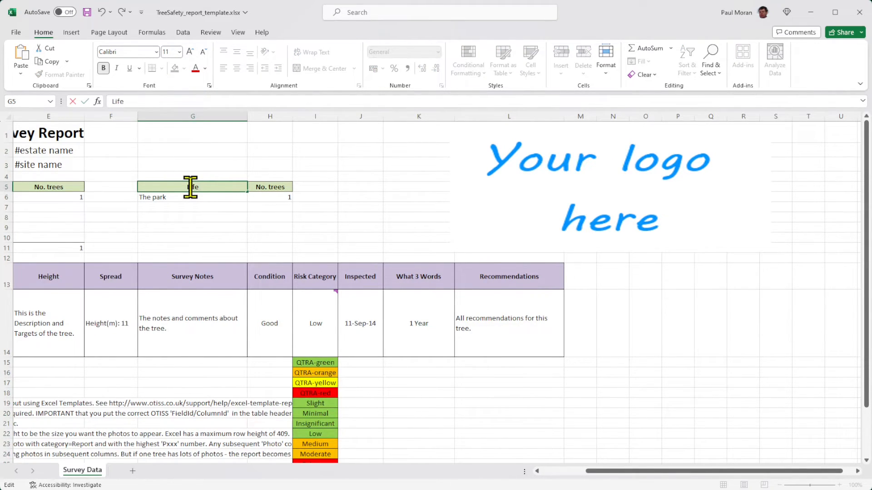
{"action": "left_click", "coordinate": [259, 277]}
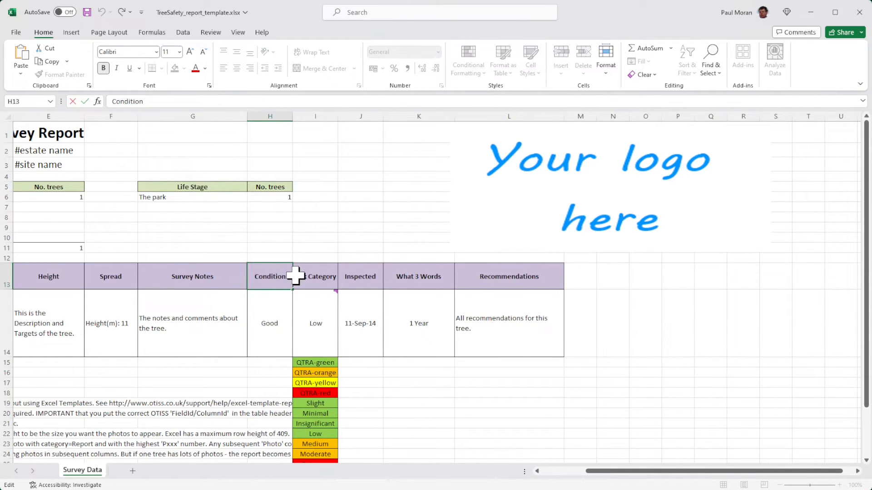
{"action": "type", "text": "p"}
{"action": "left_click", "coordinate": [209, 302]}
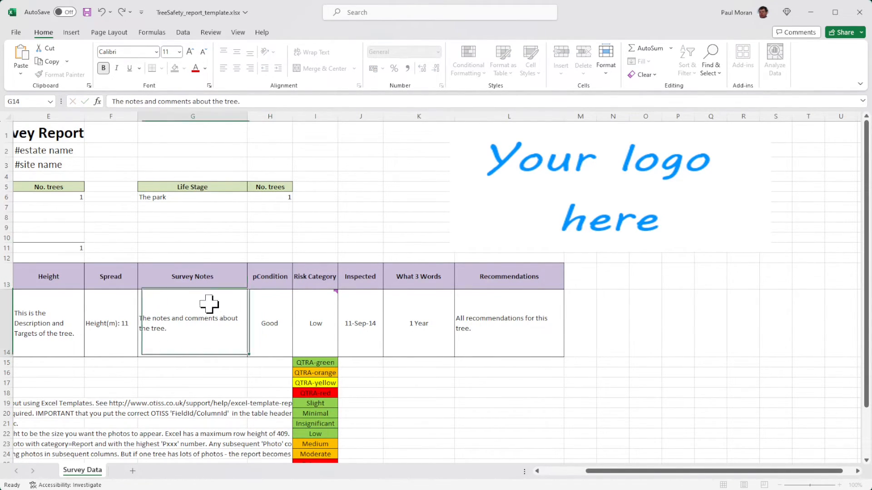
Fill the Spread and Survey Notes header cells with yellow
{"action": "left_click_drag", "start_coordinate": [112, 279], "coordinate": [169, 276]}
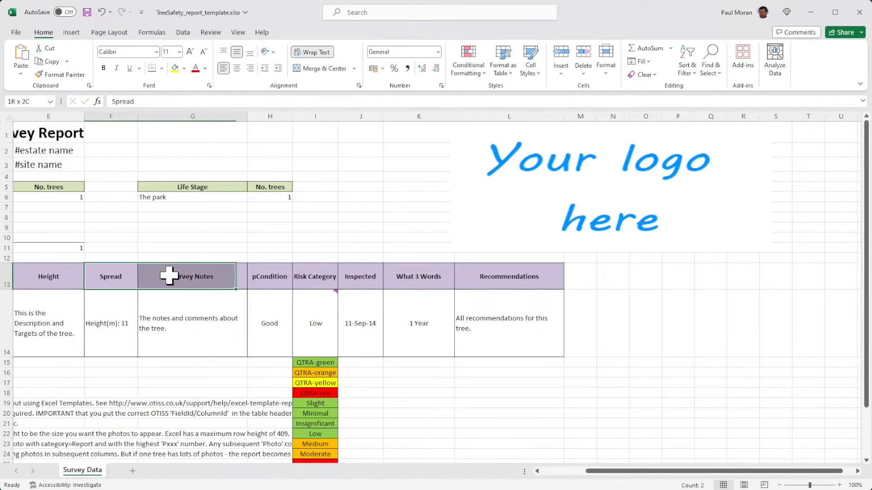
{"action": "left_click", "coordinate": [180, 70]}
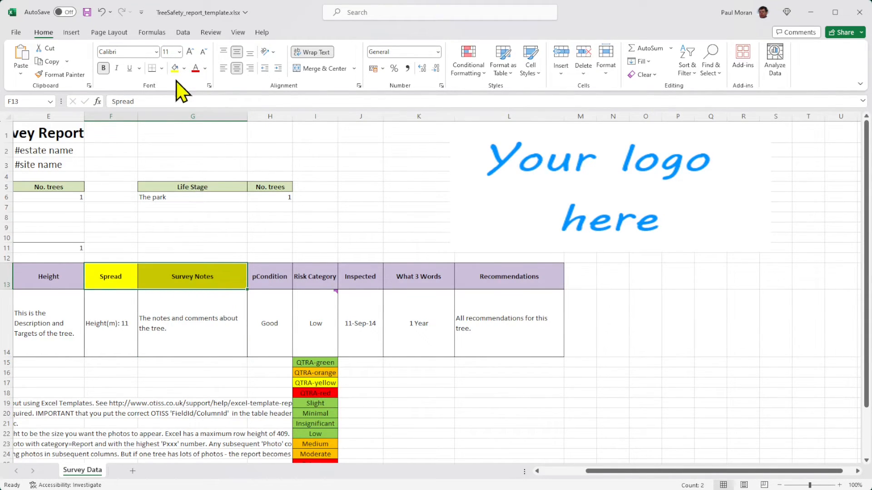
Colour the sample text under Height red and make the sample text under Survey Notes bold italic
{"action": "left_click", "coordinate": [52, 318]}
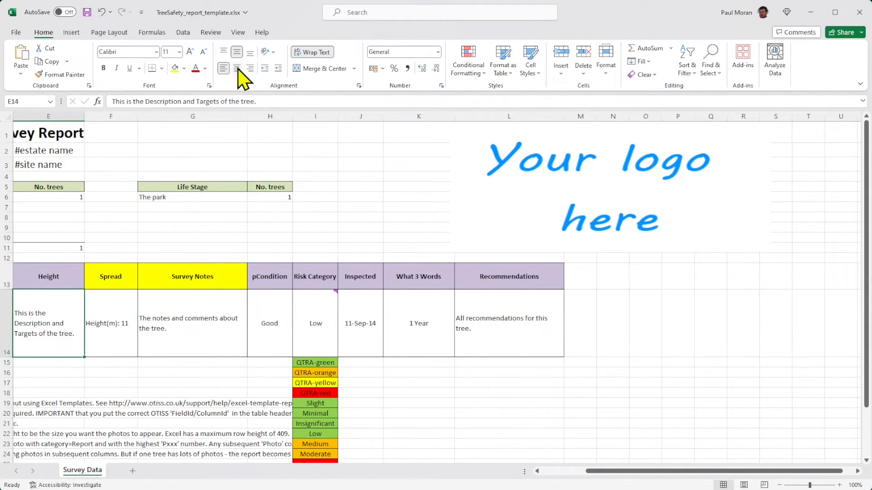
{"action": "left_click", "coordinate": [195, 69]}
{"action": "left_click", "coordinate": [165, 325]}
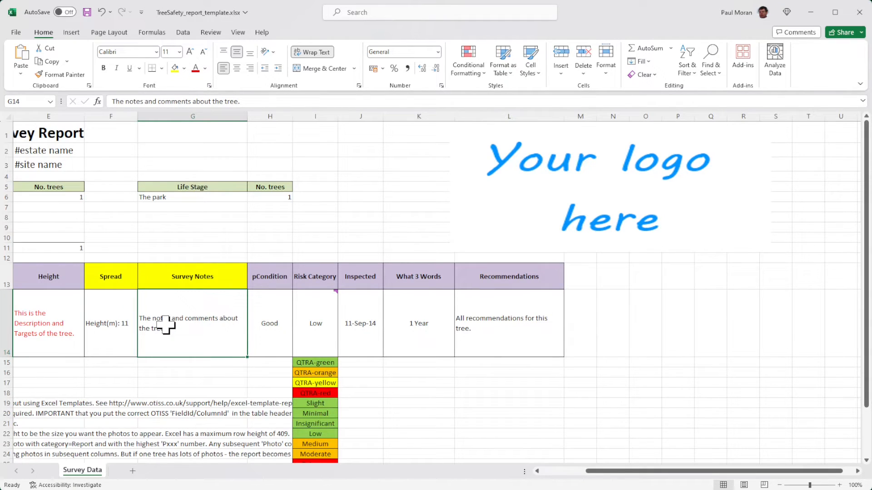
{"action": "key", "text": "ctrl+i"}
{"action": "key", "text": "ctrl+b"}
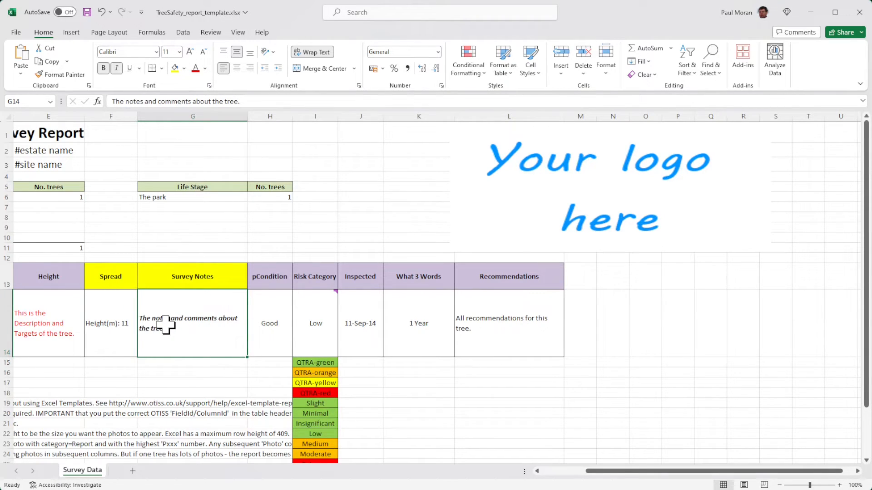
Save the customised template, and generate the Tree Safety report in OTISS from "TreeSafety template V1.xlsx"
{"action": "key", "text": "Left"}
{"action": "key", "text": "Left"}
{"action": "key", "text": "Left"}
{"action": "key", "text": "Left"}
{"action": "key", "text": "Left"}
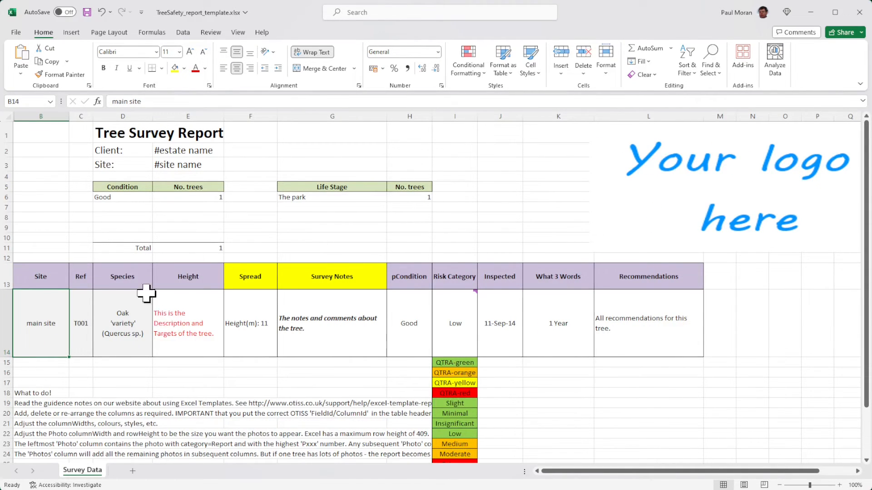
{"action": "left_click", "coordinate": [86, 12]}
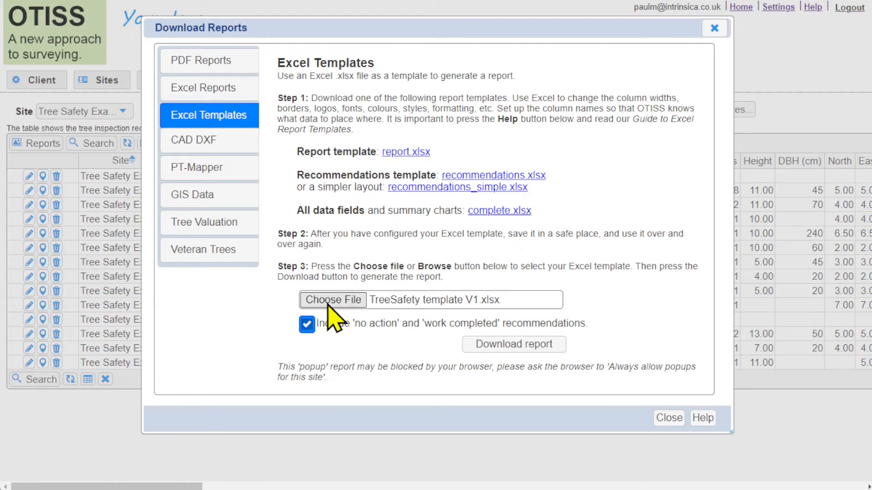
{"action": "left_click", "coordinate": [501, 346]}
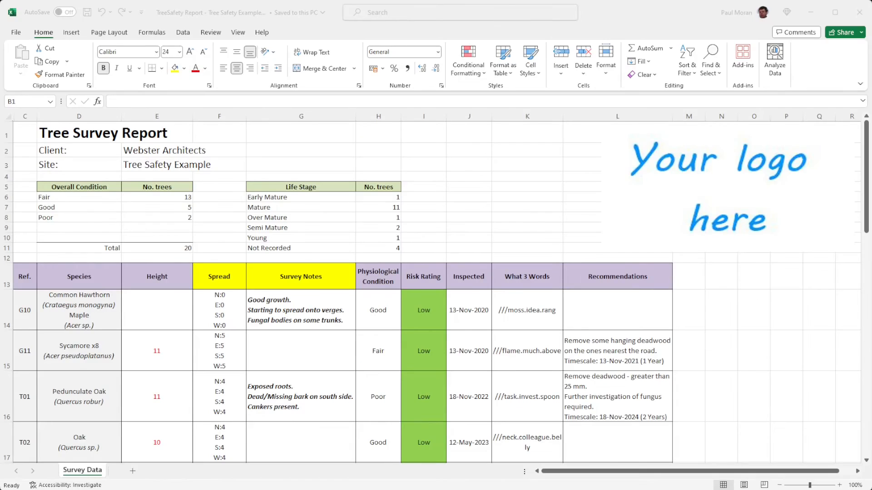